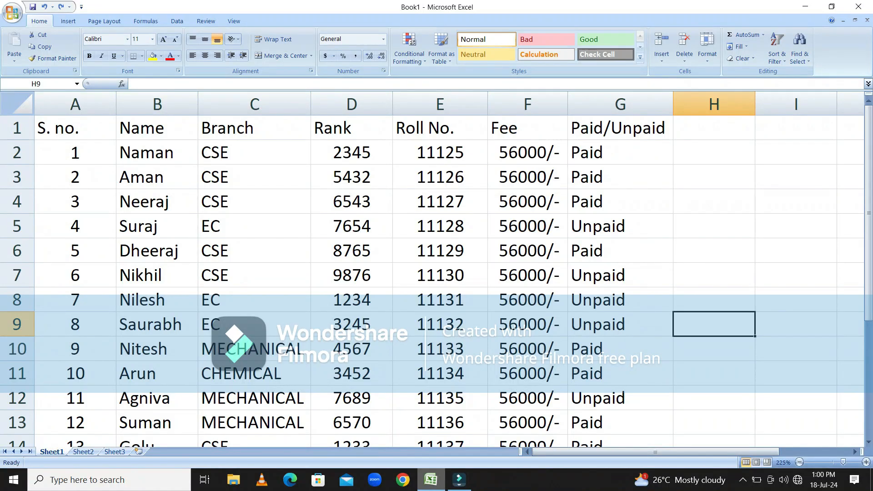
Try deleting rows 4 to 6 of the student table, and undo the deletion
left_click(715, 251)
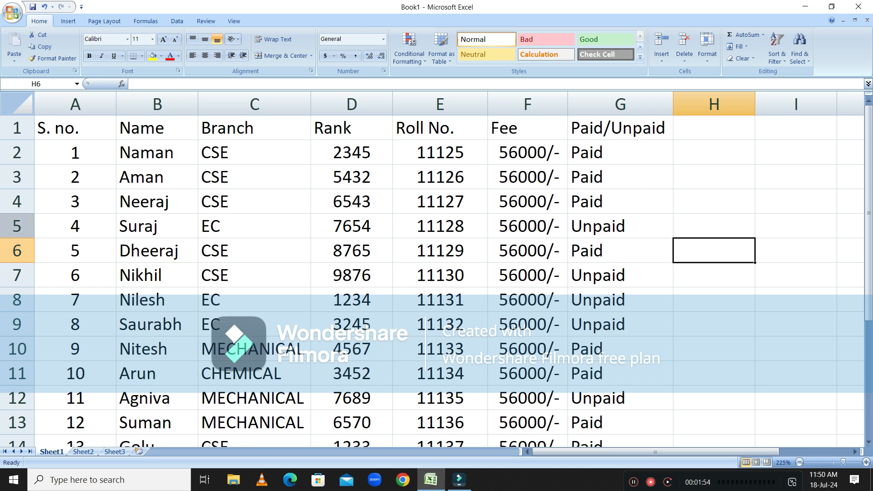
left_click_drag(17, 202, 16, 251)
right_click(172, 235)
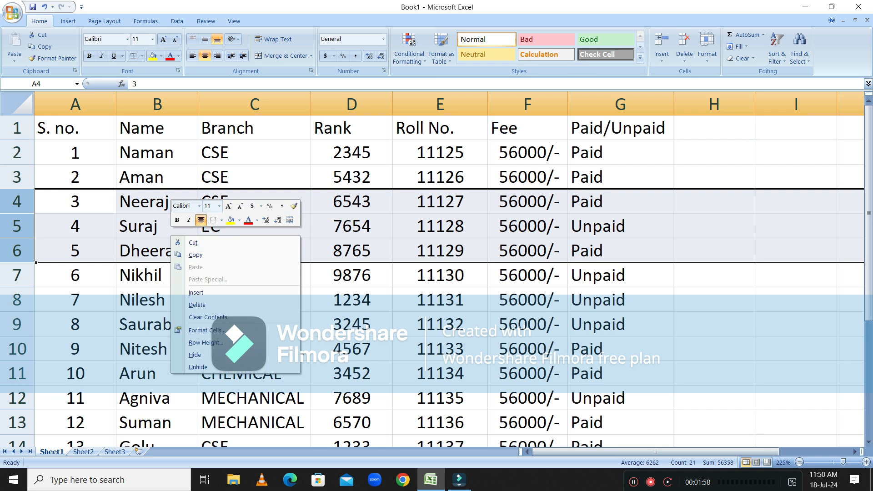
left_click(197, 305)
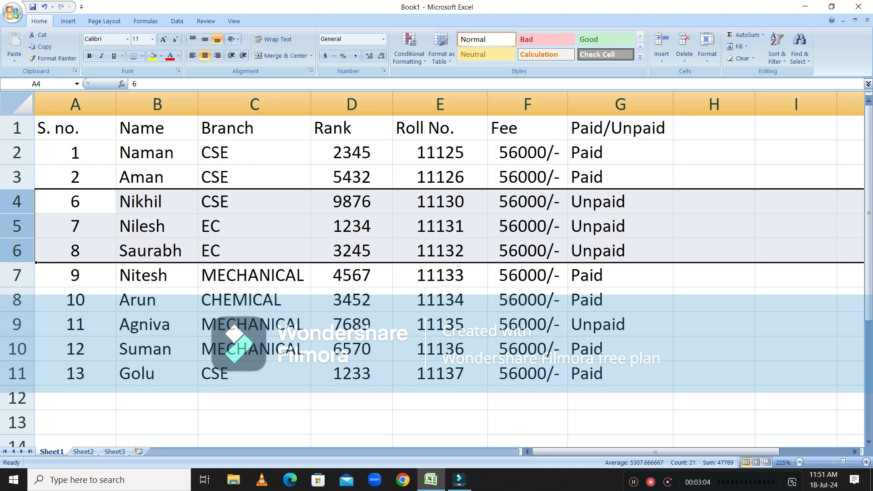
key("ctrl+z")
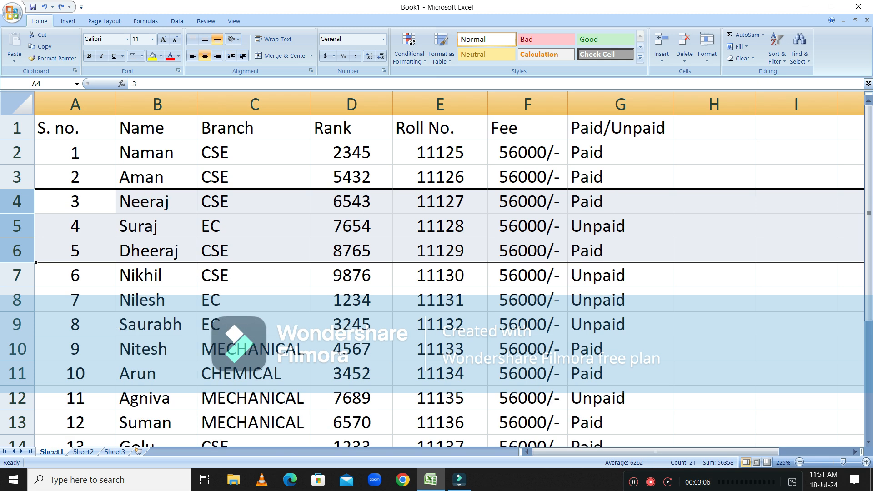
left_click(715, 324)
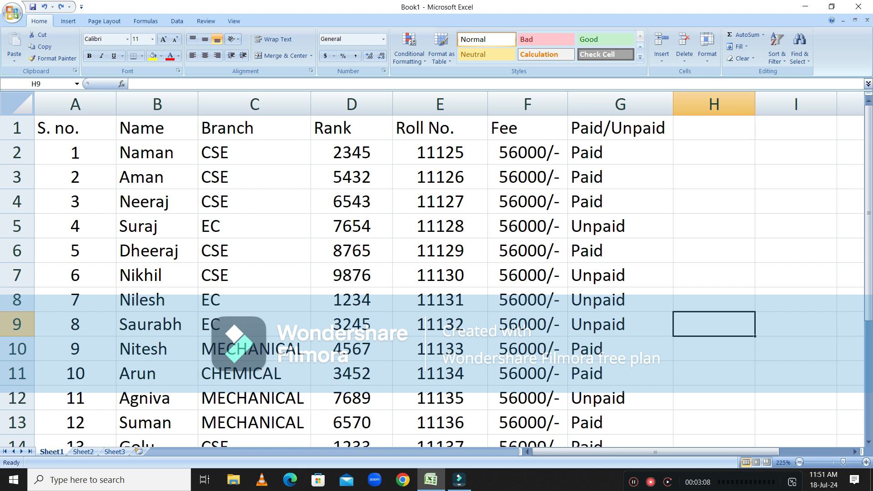
Clear all contents of column A, including the serial number heading
left_click(75, 153)
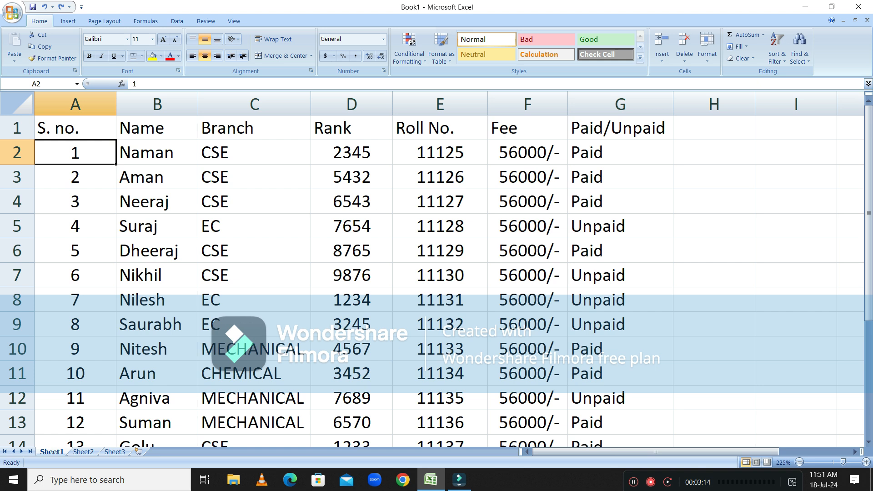
left_click_drag(75, 153, 76, 399)
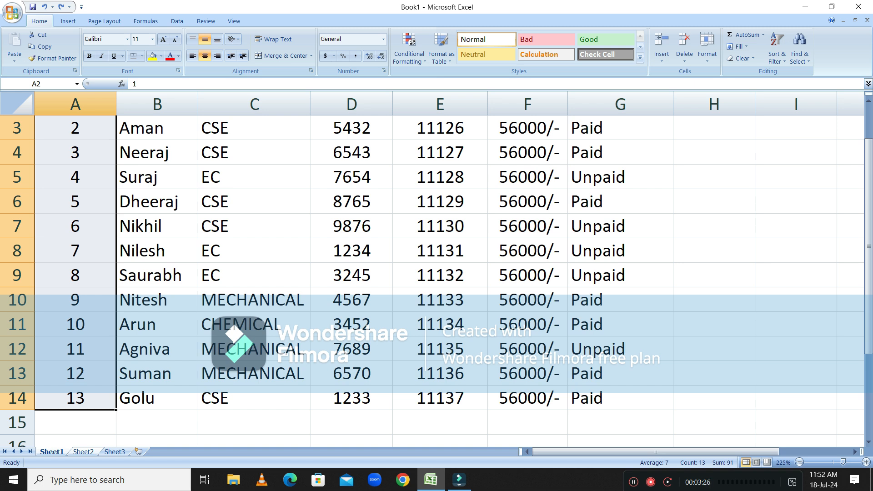
scroll(432, 273, "up", 1)
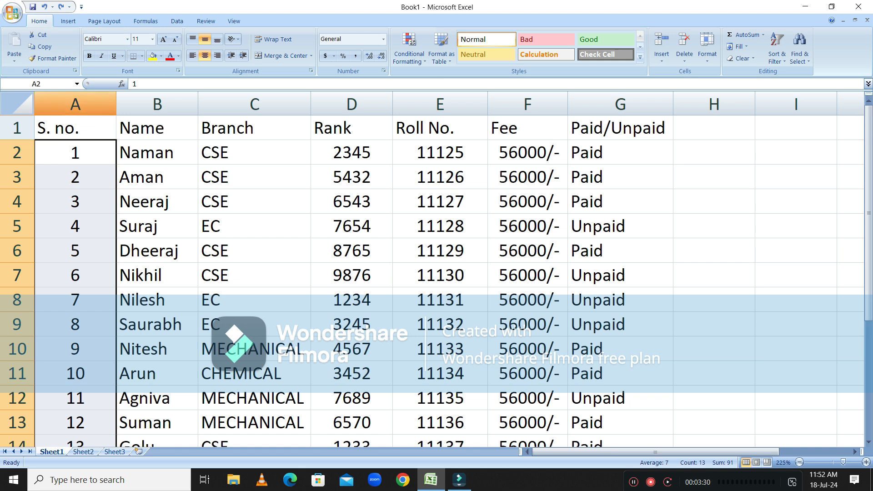
left_click(75, 104)
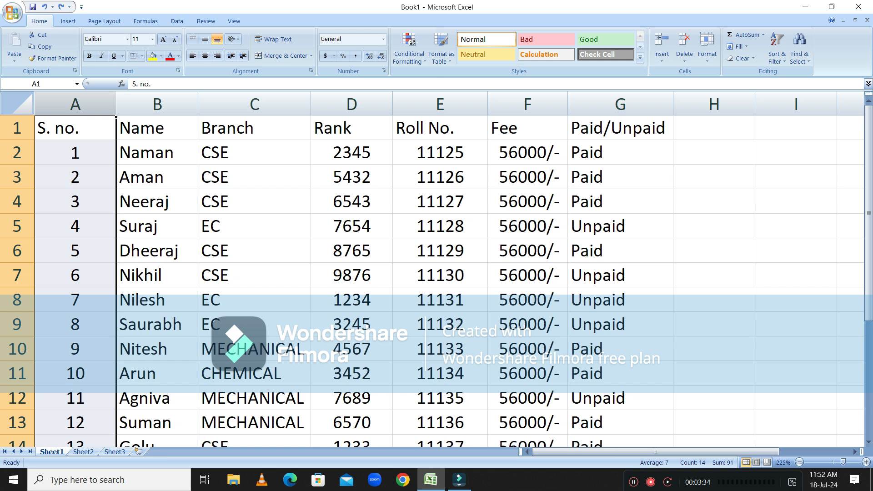
key("Delete")
left_click(157, 153)
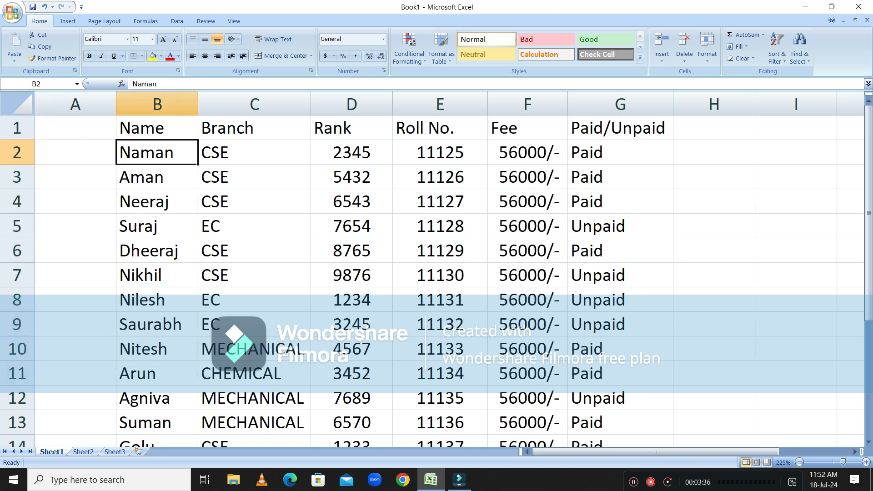
Enter the heading "S. No." in cell A1
left_click(76, 128)
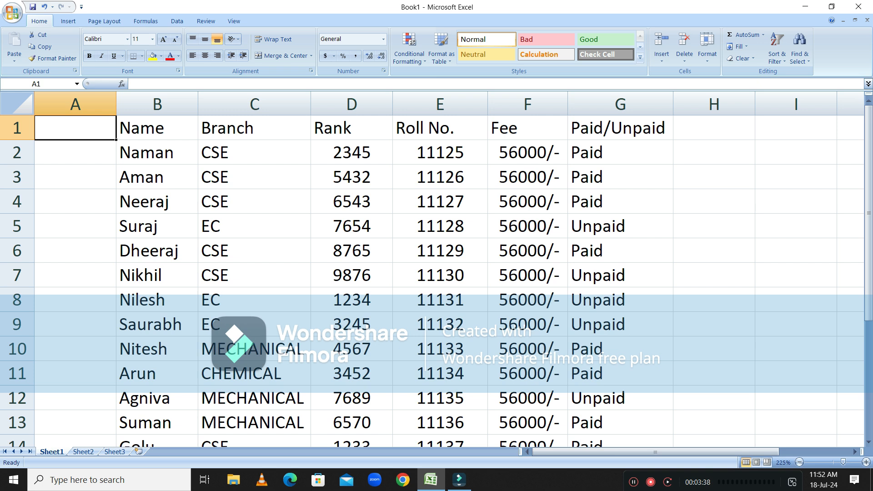
type("S. No.")
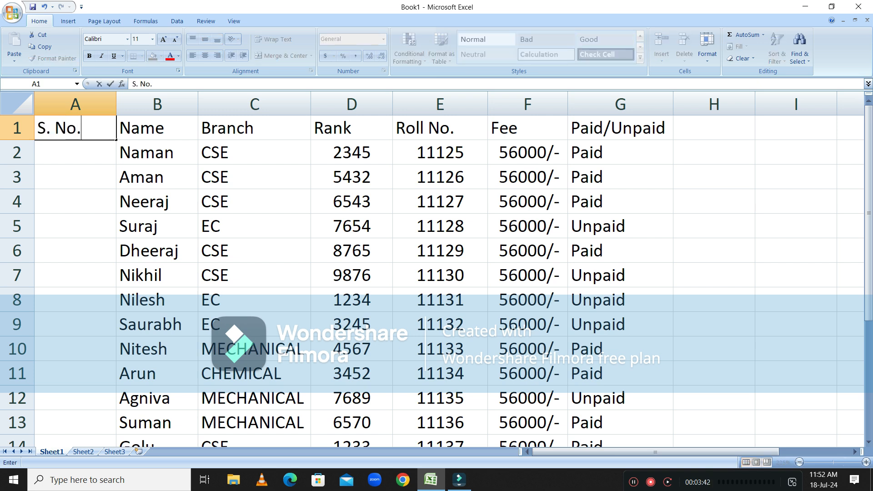
key("Return")
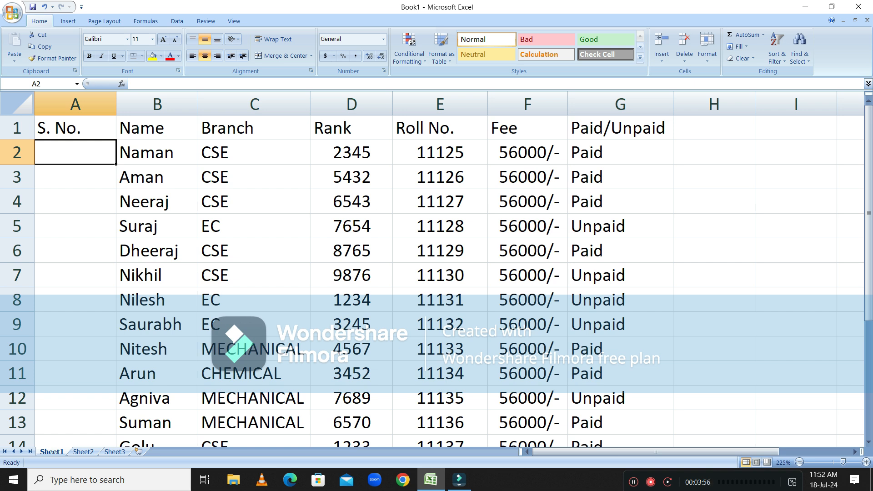
Enter the formula =ROW()-1 in cell A2 to generate the first serial number
type("=")
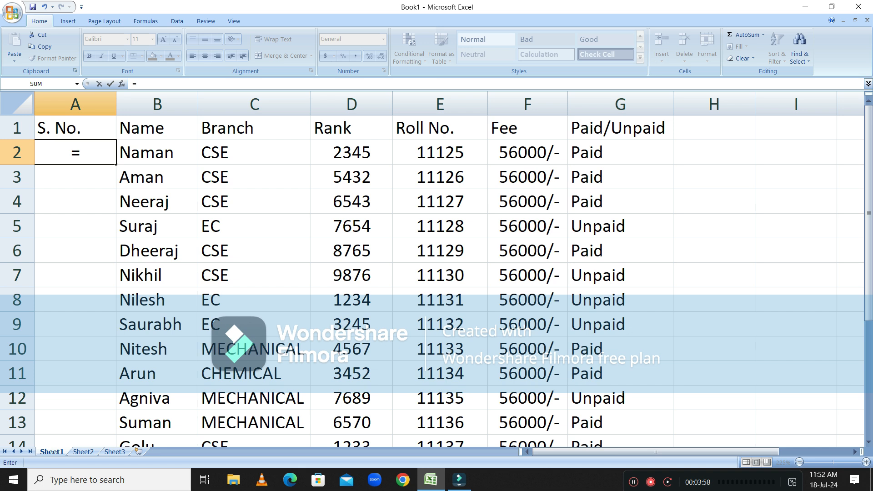
type("ro")
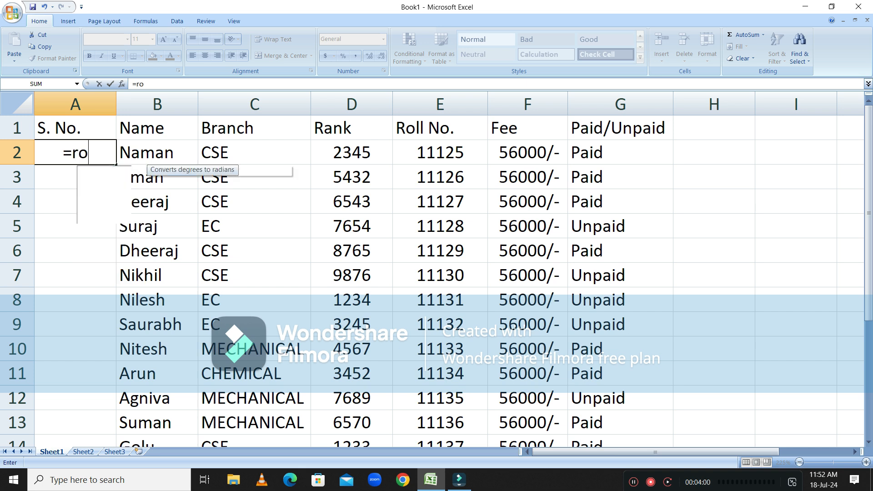
type("w")
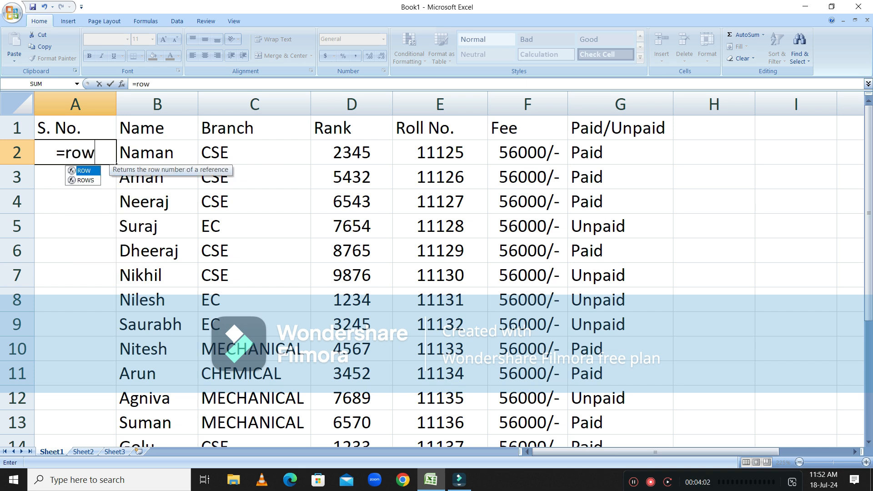
type("()")
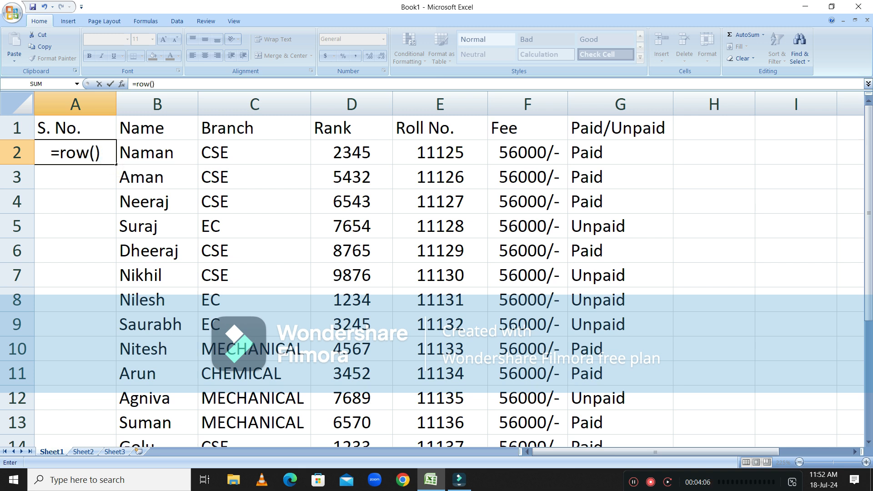
type("-")
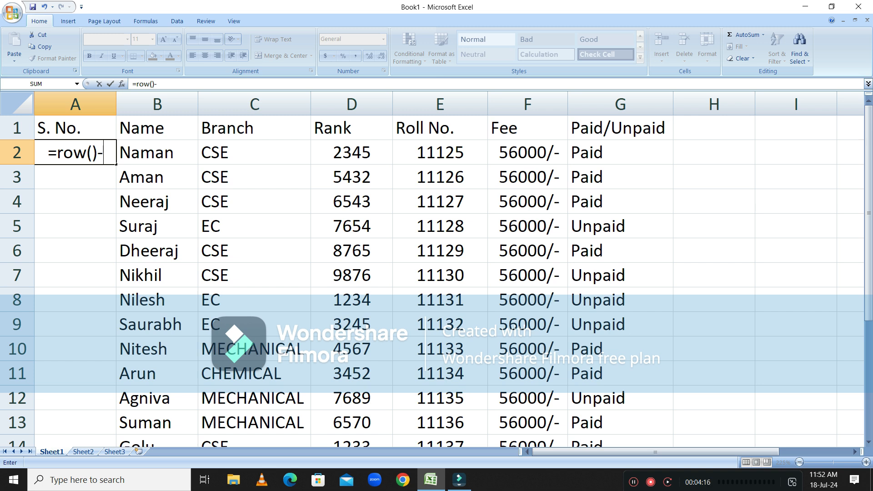
type("1")
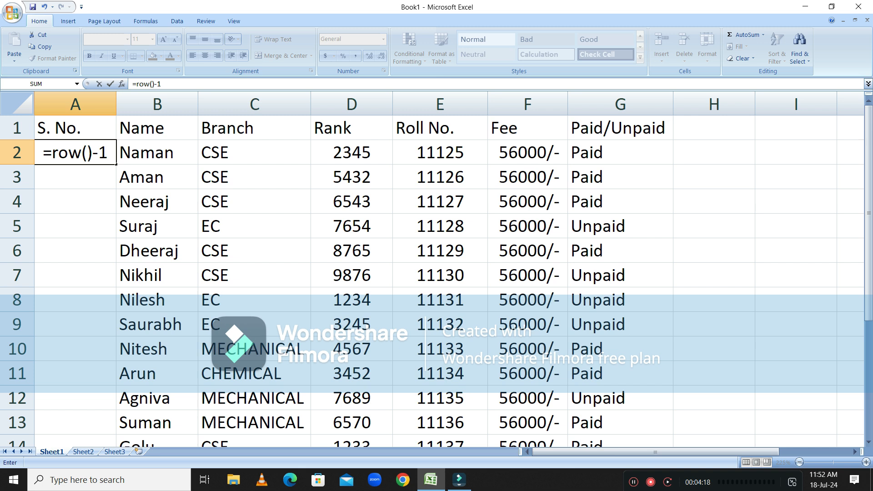
key("Return")
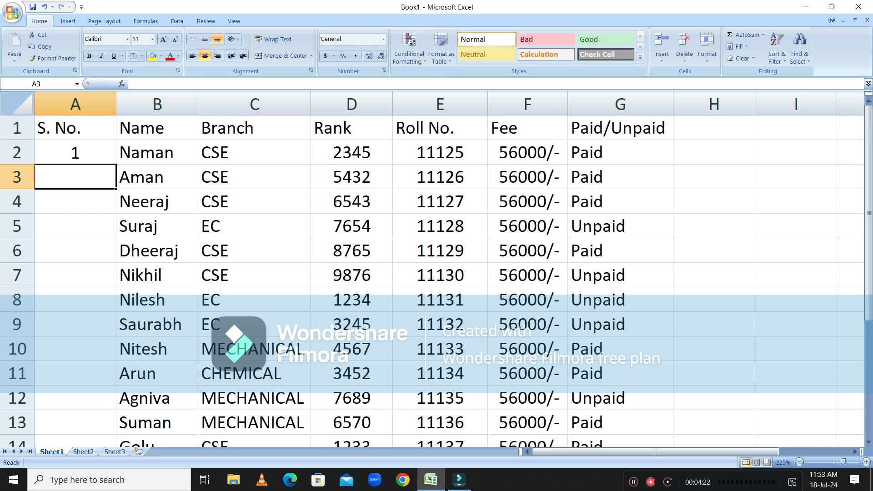
Fill the serial number formula from A2 down to A14, the last student row
left_click(76, 153)
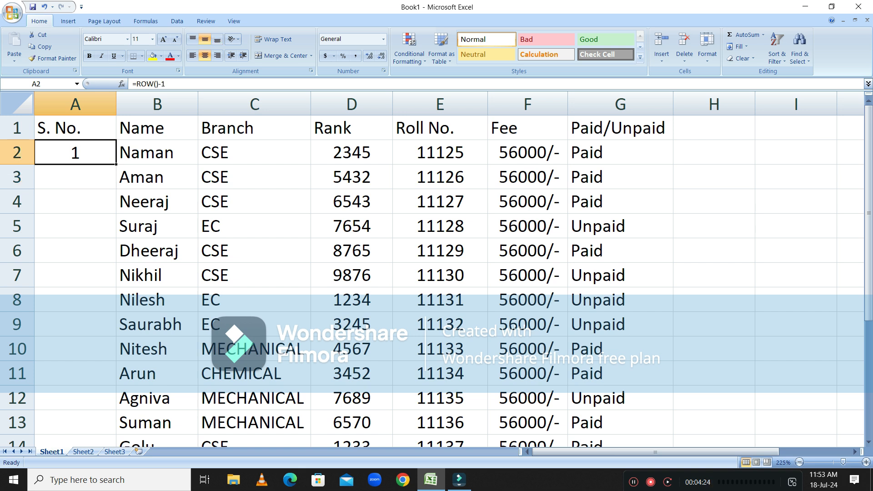
left_click_drag(116, 164, 116, 434)
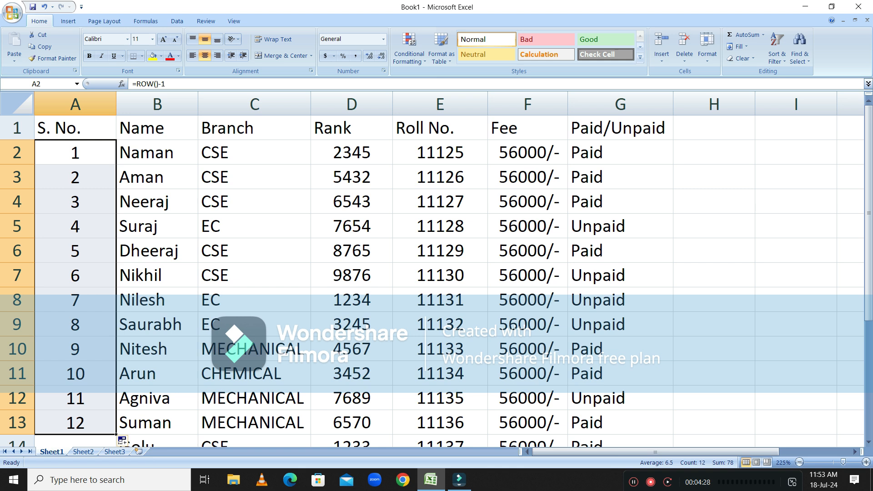
scroll(437, 273, "down", 1)
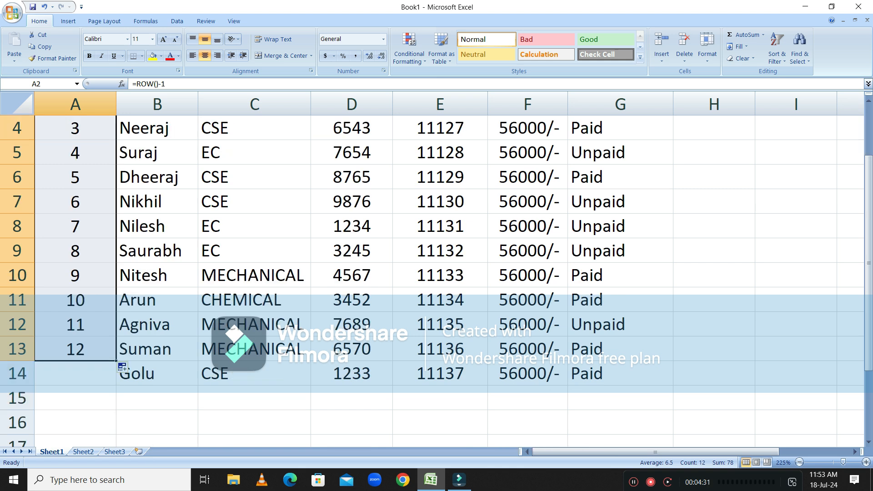
left_click_drag(116, 361, 117, 386)
scroll(117, 386, "up", 1)
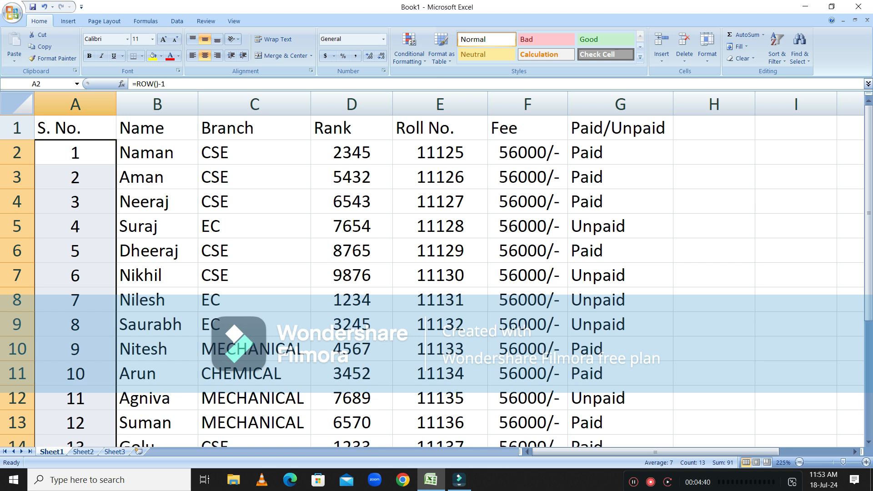
Try extending the serial number formula down column A to row 1908, and undo that fill
scroll(437, 273, "down", 1)
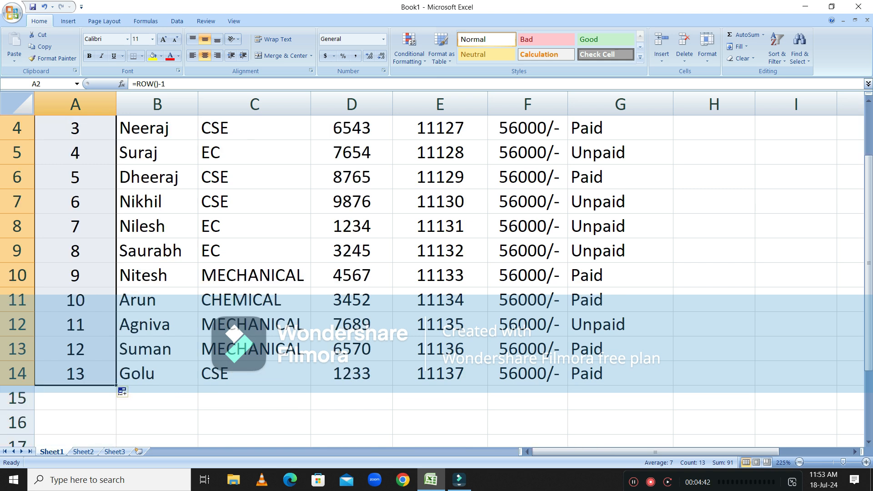
scroll(436, 273, "down", 1)
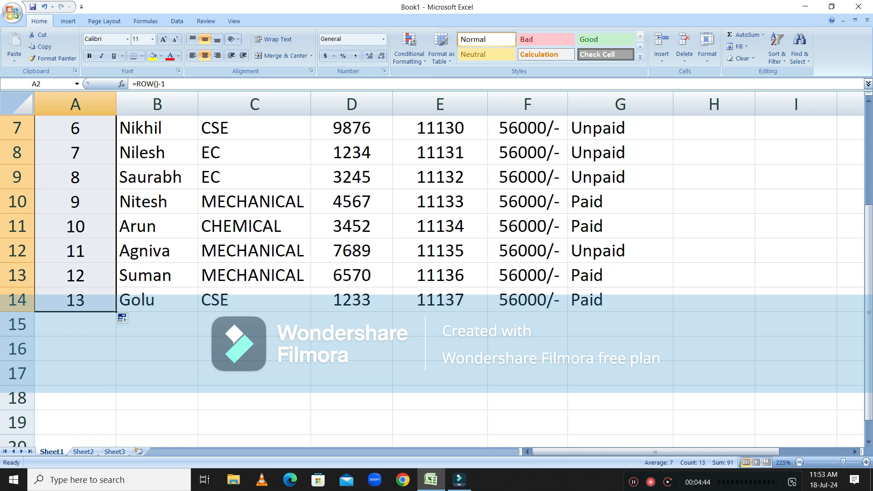
left_click_drag(116, 312, 116, 410)
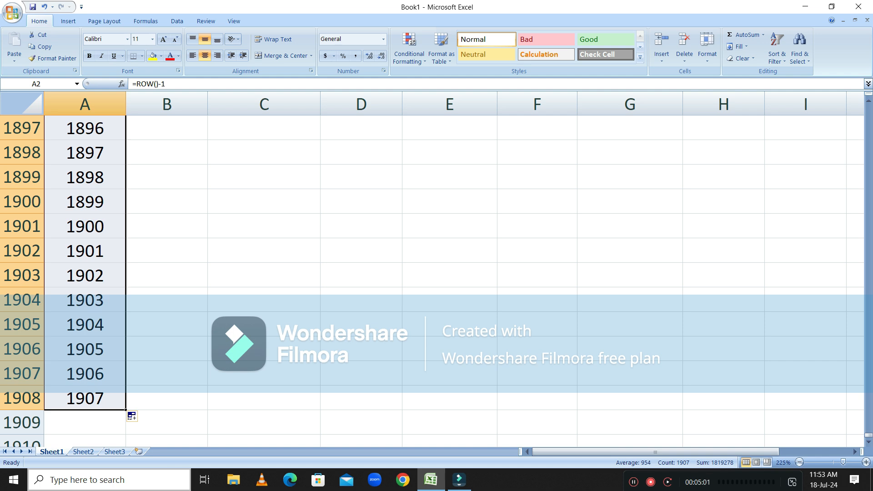
key("ctrl+z")
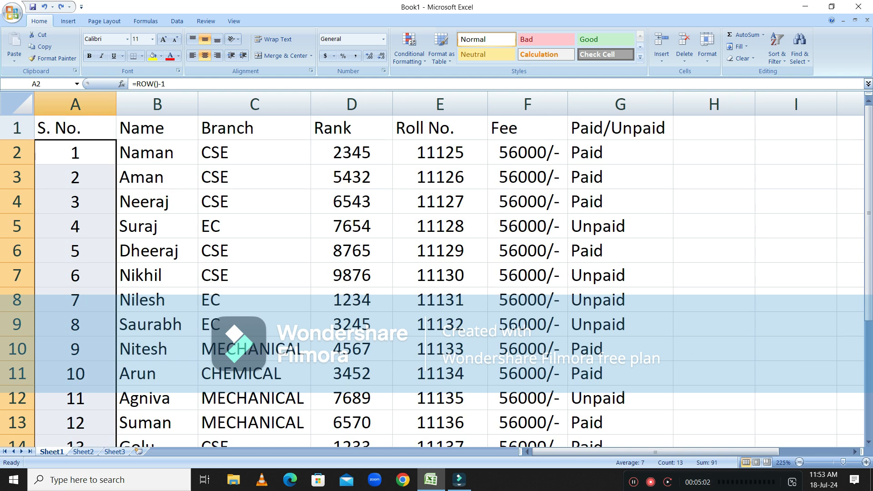
scroll(432, 273, "down", 3)
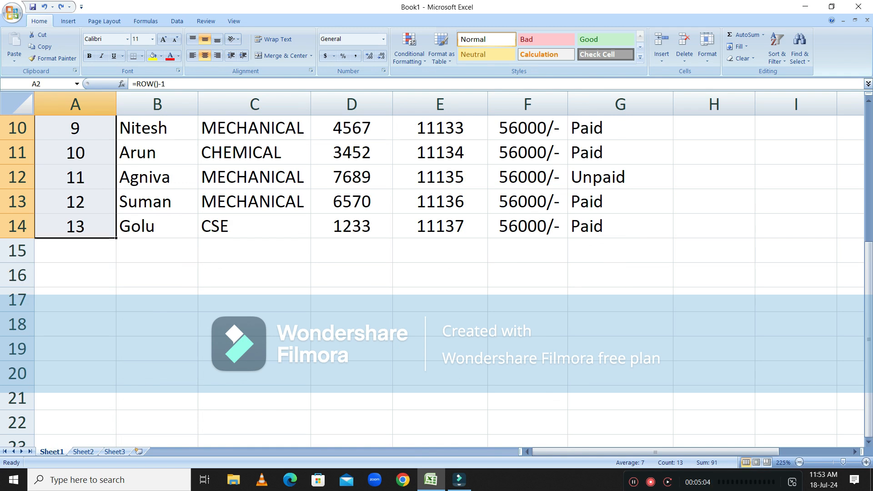
scroll(432, 273, "up", 3)
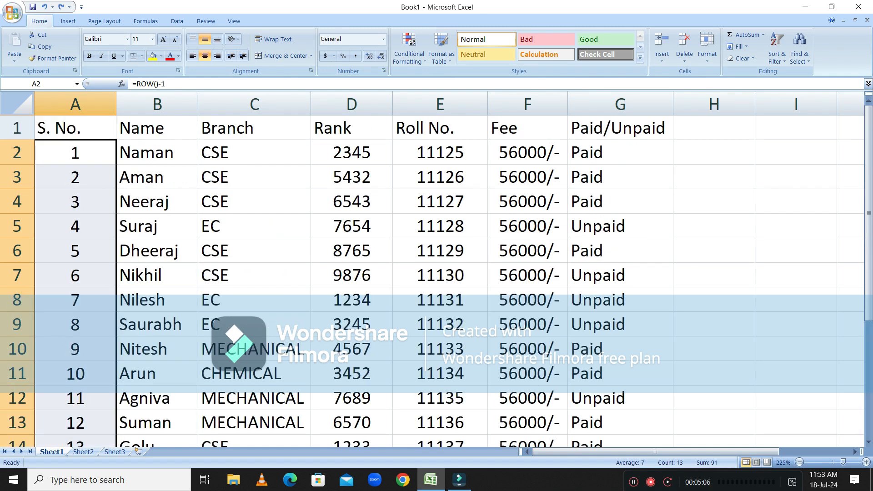
Delete rows 4 to 6 from the formula-numbered student table
left_click(255, 324)
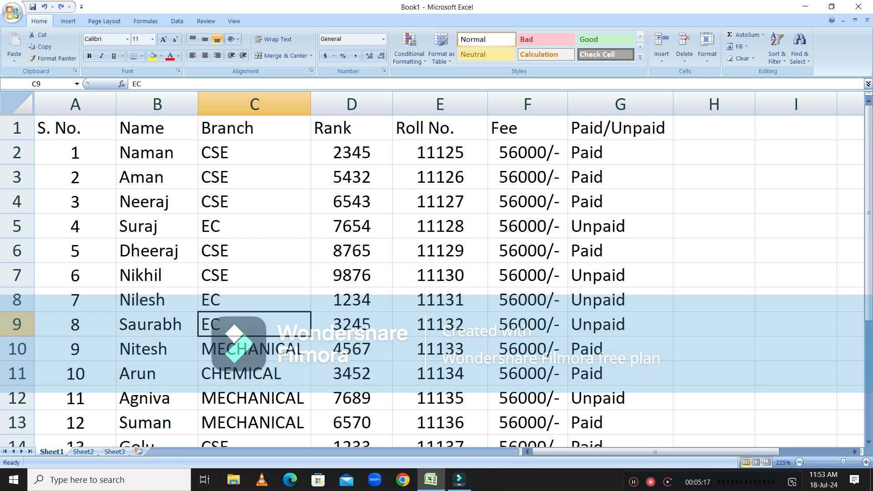
left_click_drag(17, 202, 17, 250)
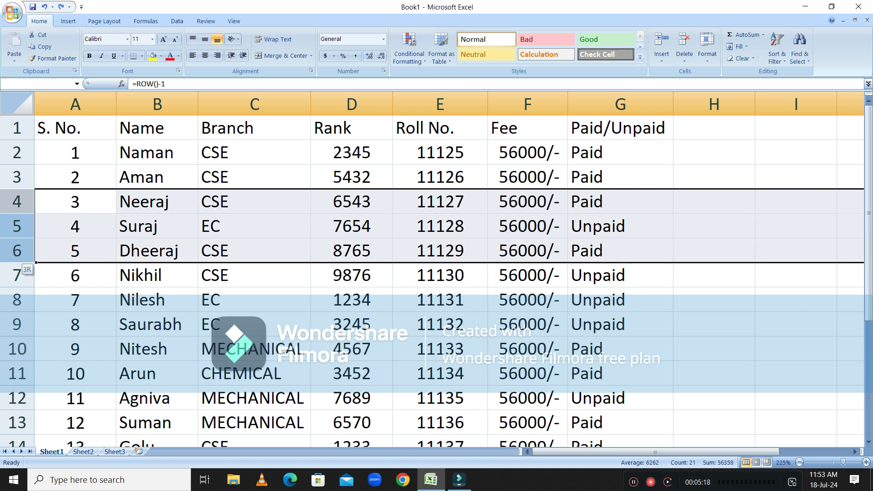
right_click(105, 229)
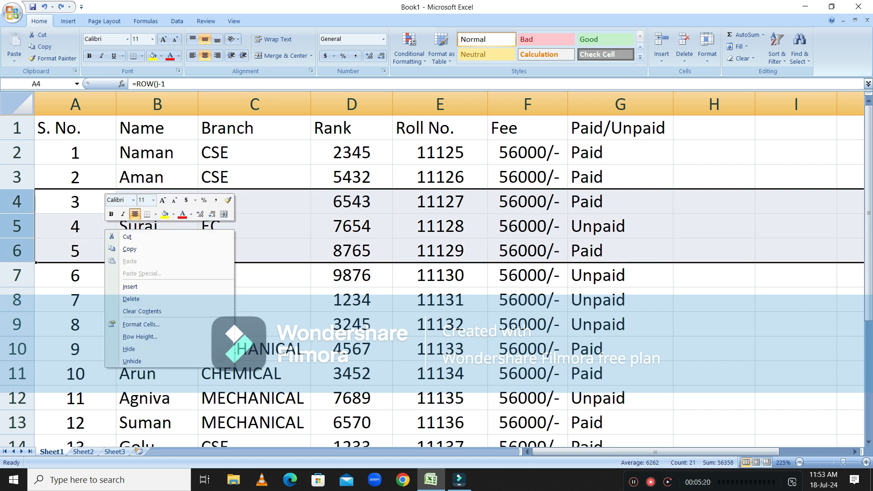
left_click(131, 298)
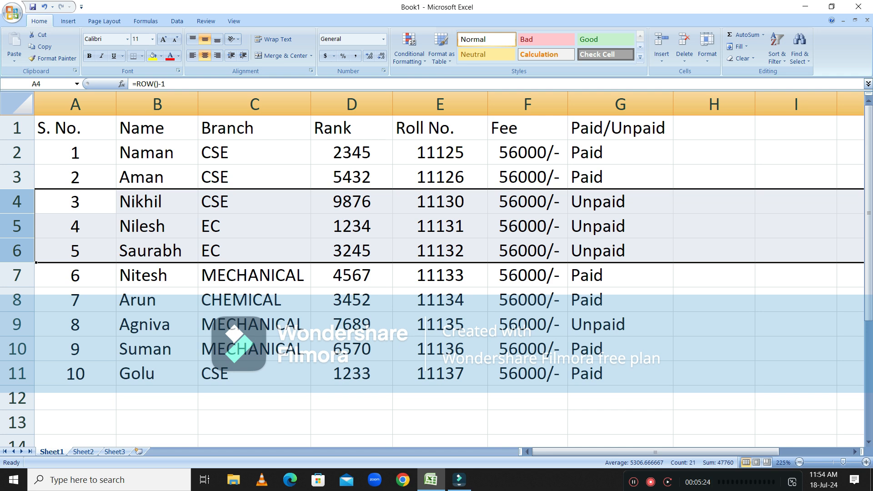
left_click(157, 398)
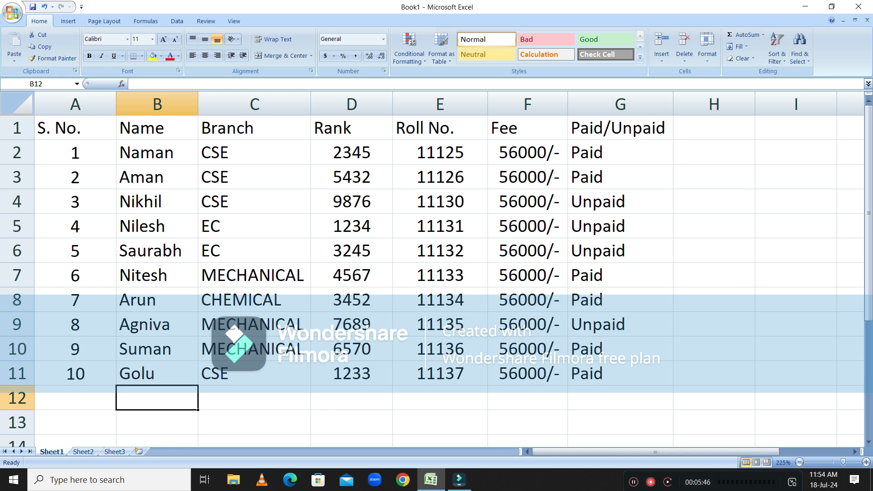
scroll(432, 273, "down", 2)
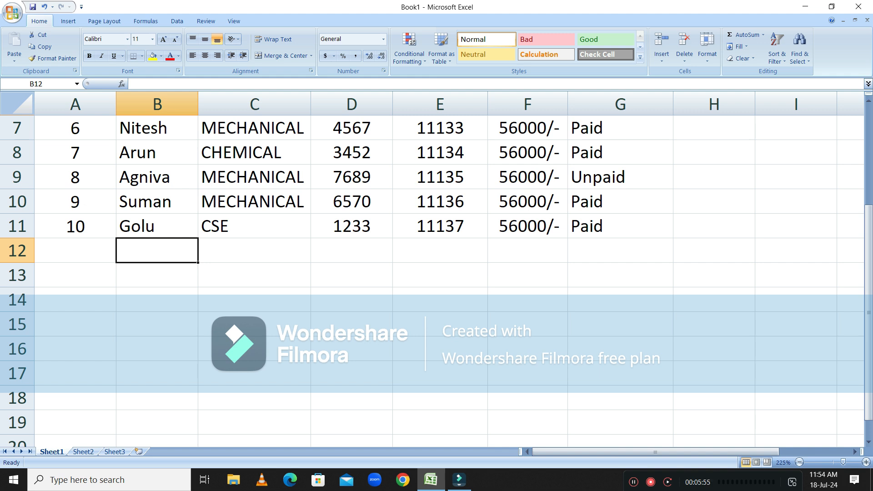
scroll(436, 273, "up", 2)
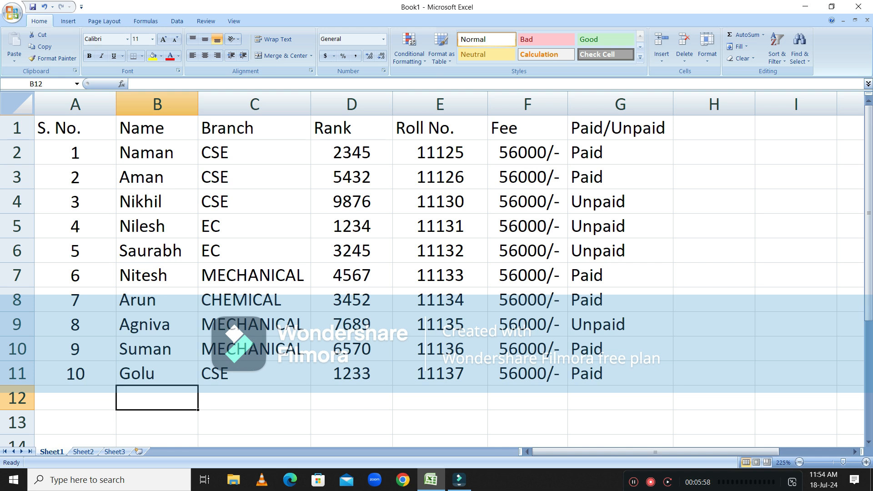
scroll(437, 273, "down", 1)
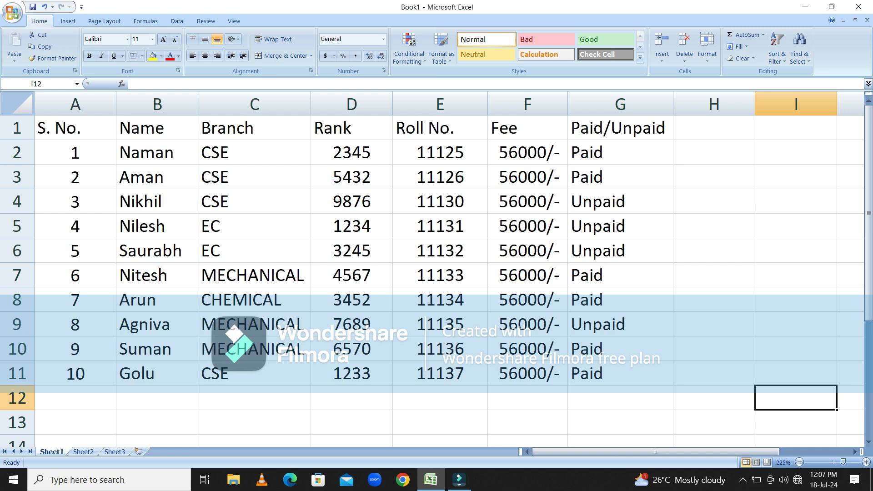
Enter the label S. No. in cell A12, directly below the last student row
key("Home")
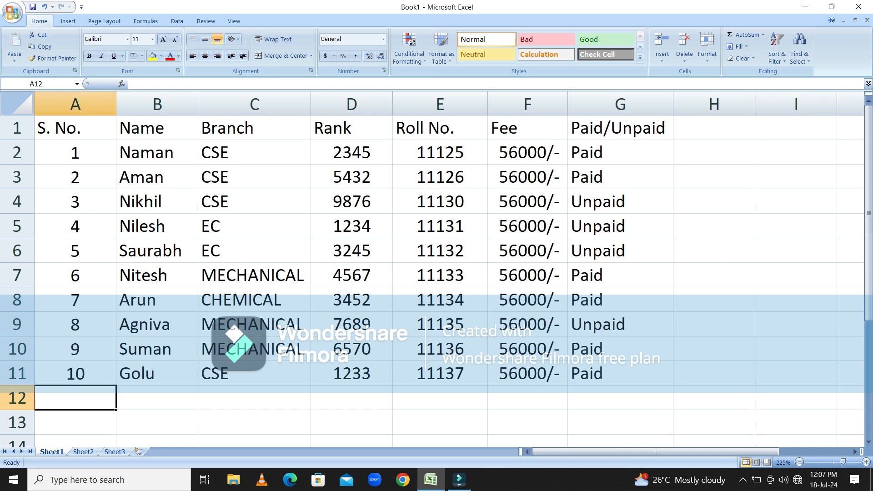
type("S. No.")
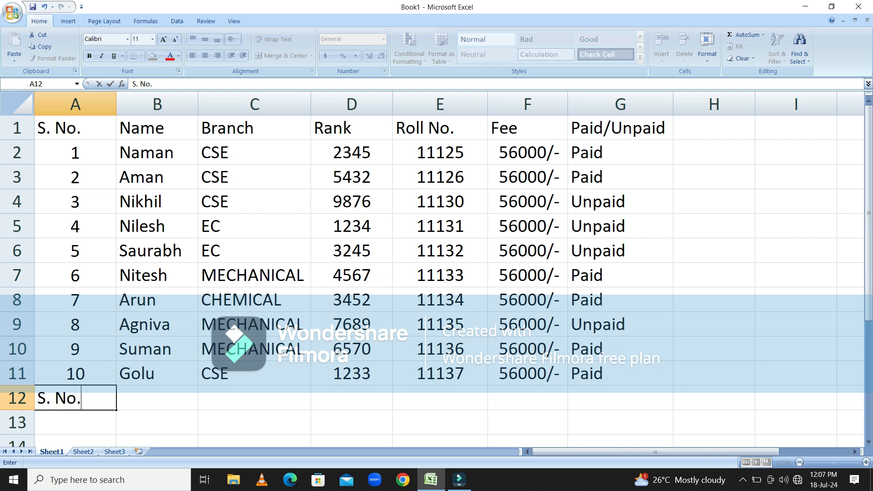
key("Tab")
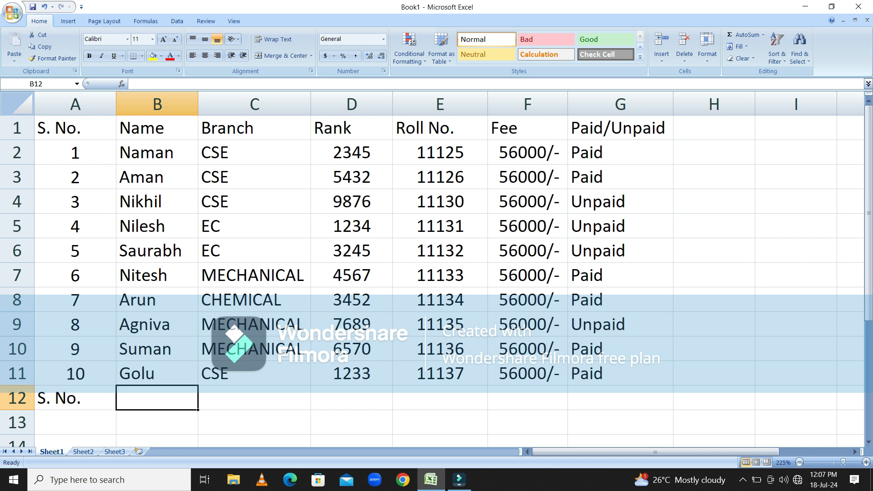
Enter the formula =COLUMN()-1 in cell B12 and fill it across the row to H12
type("=")
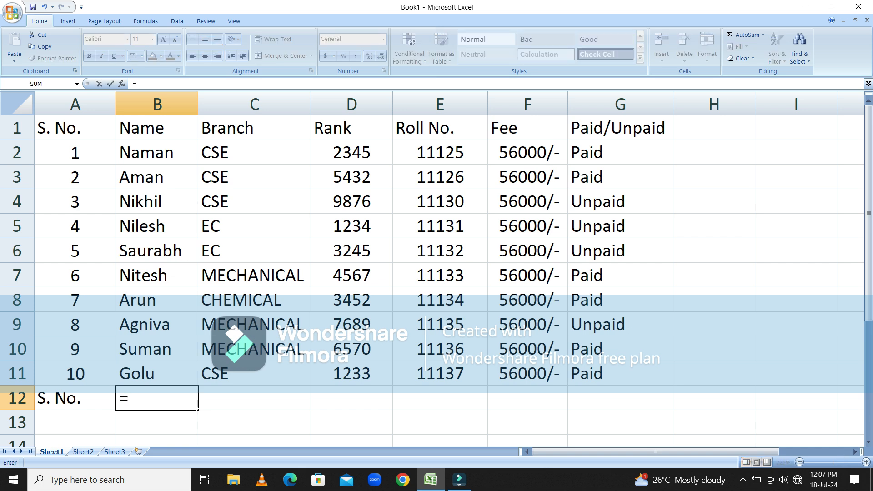
type("co")
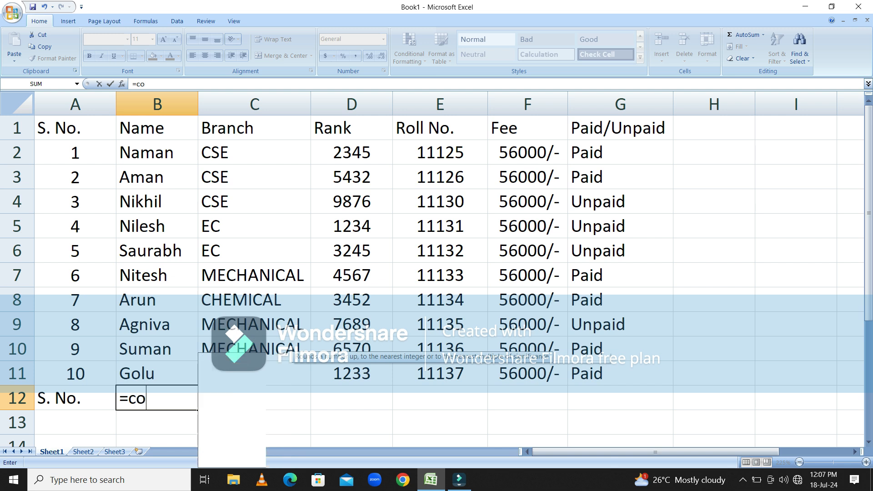
type("lumn")
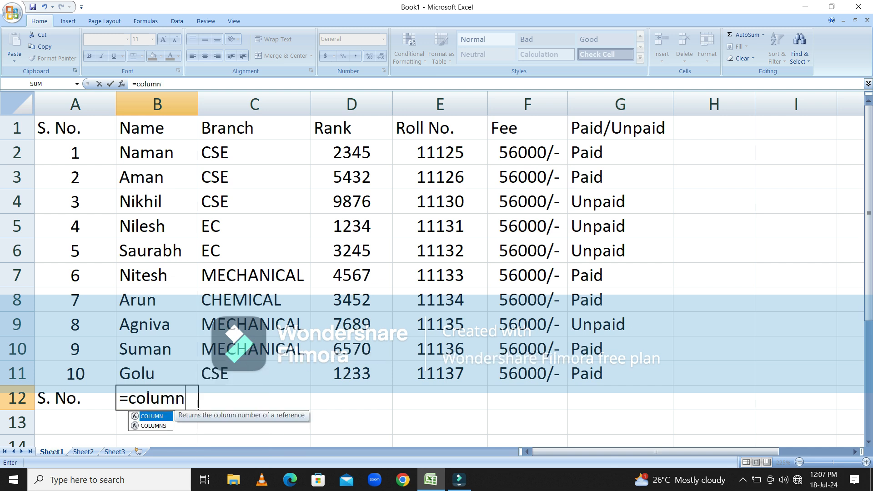
type("-")
key("BackSpace")
type("()-")
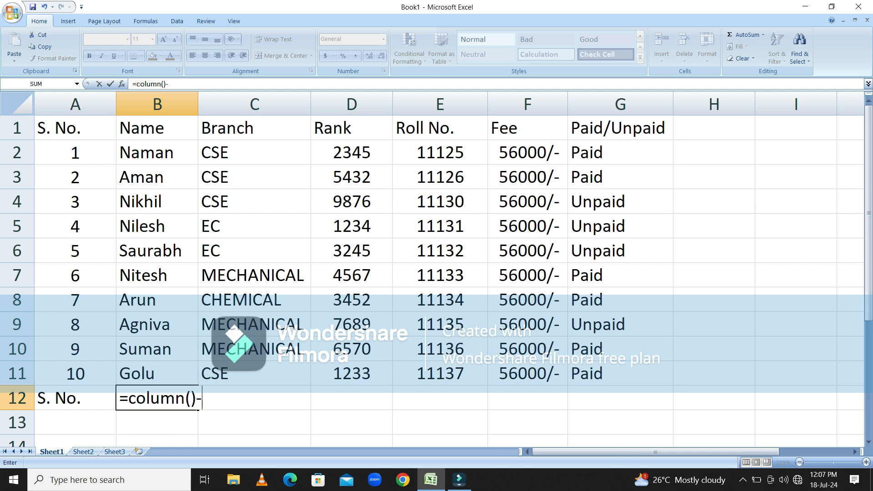
type("1")
key("Return")
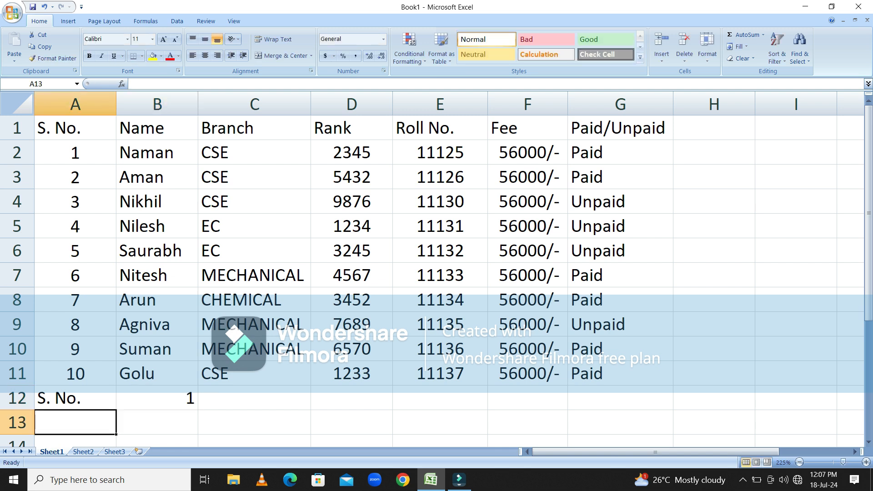
left_click(157, 399)
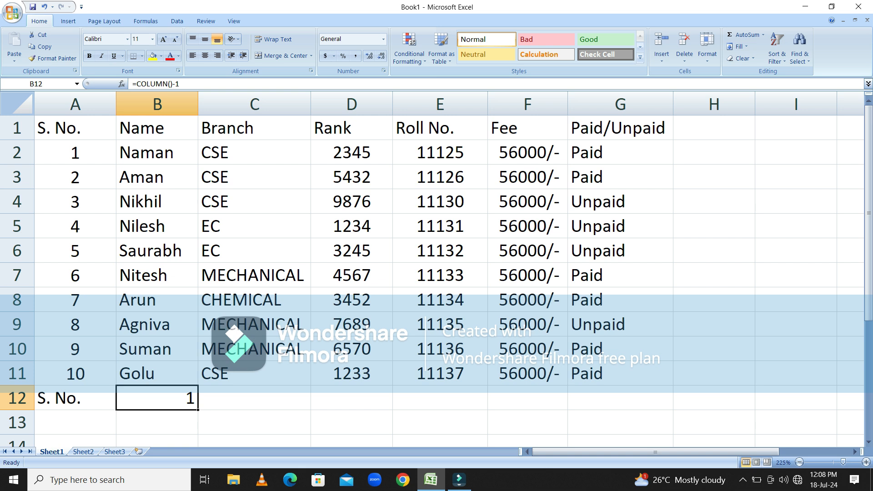
left_click_drag(198, 409, 678, 399)
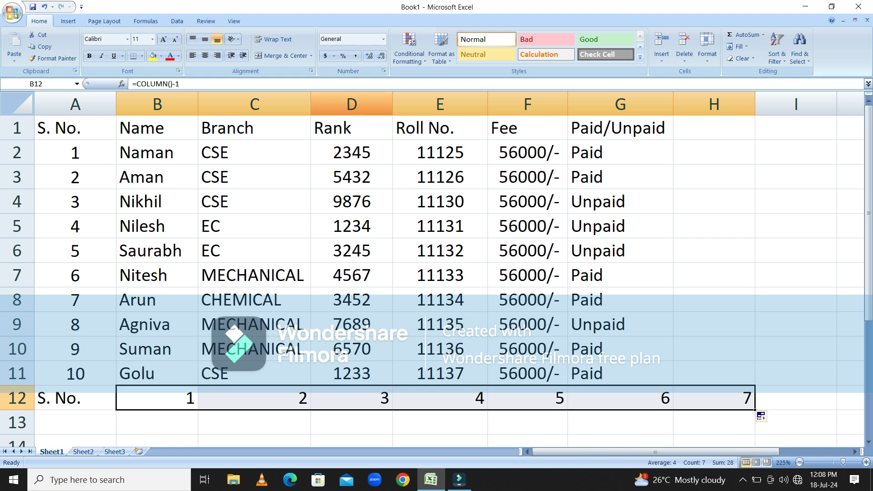
Delete the Rank and Roll No. columns, D and E, from the sheet
left_click(352, 104)
left_click_drag(352, 104, 440, 104)
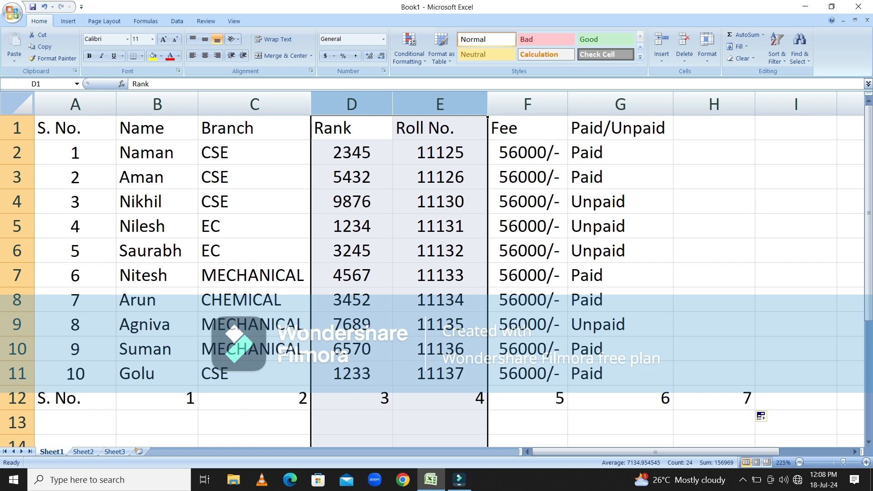
right_click(394, 197)
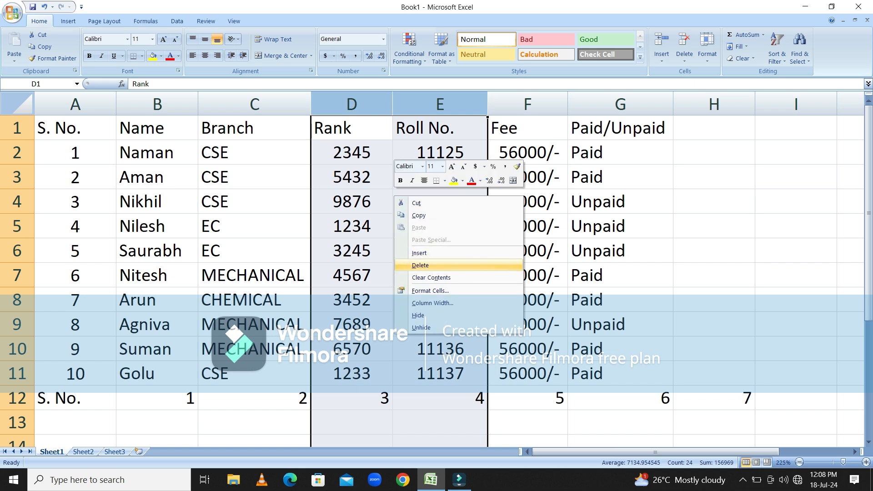